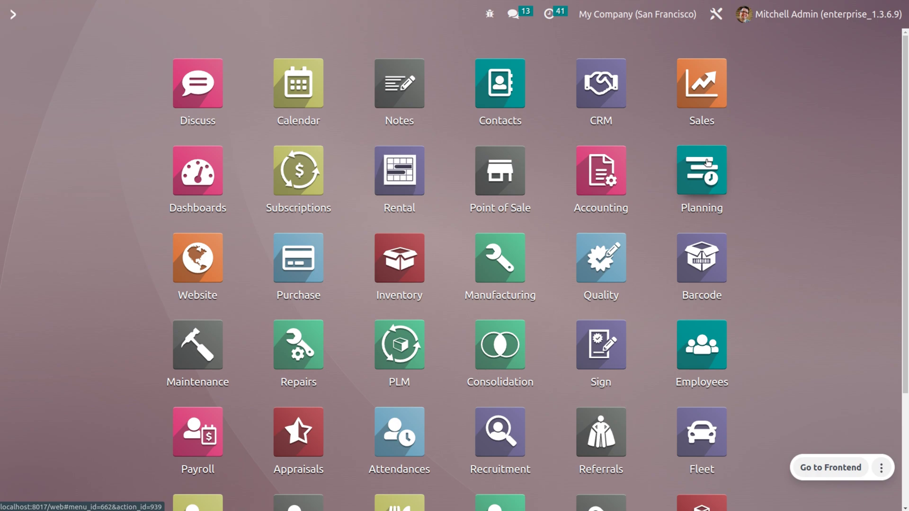
# - Save the Inventory Settings with Multi-Step Routes and Storage Locations checked under Warehouse
pyautogui.write('in')
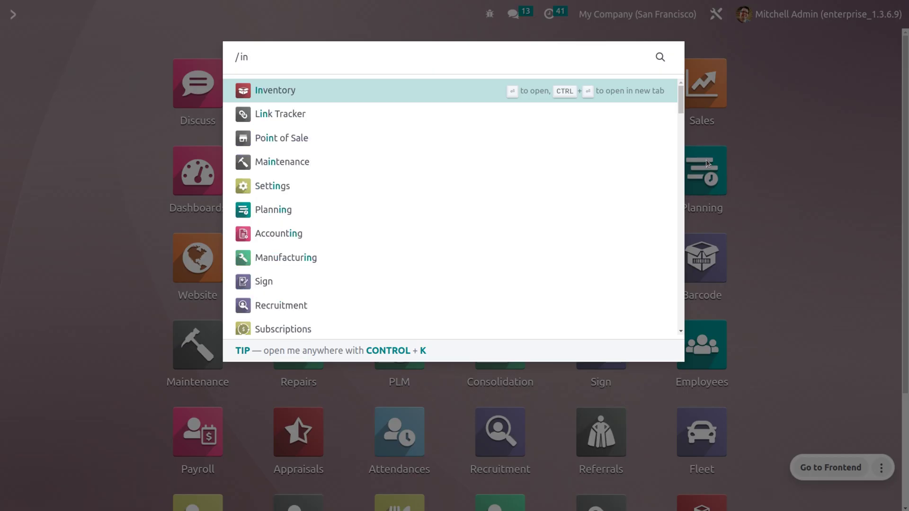
pyautogui.press('Return')
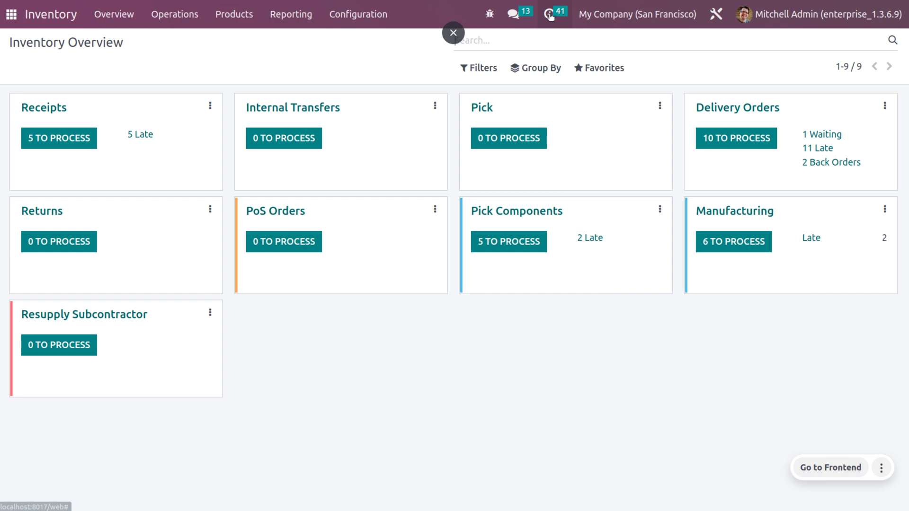
pyautogui.click(337, 15)
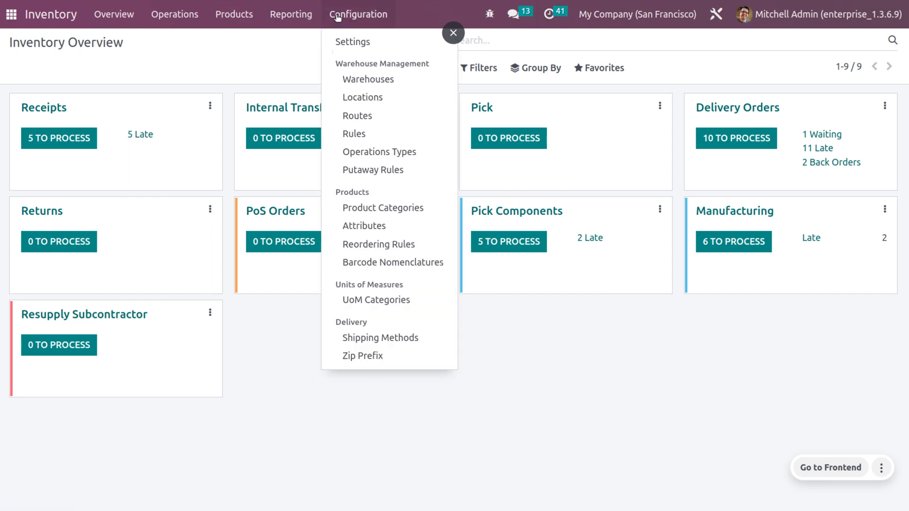
pyautogui.click(351, 42)
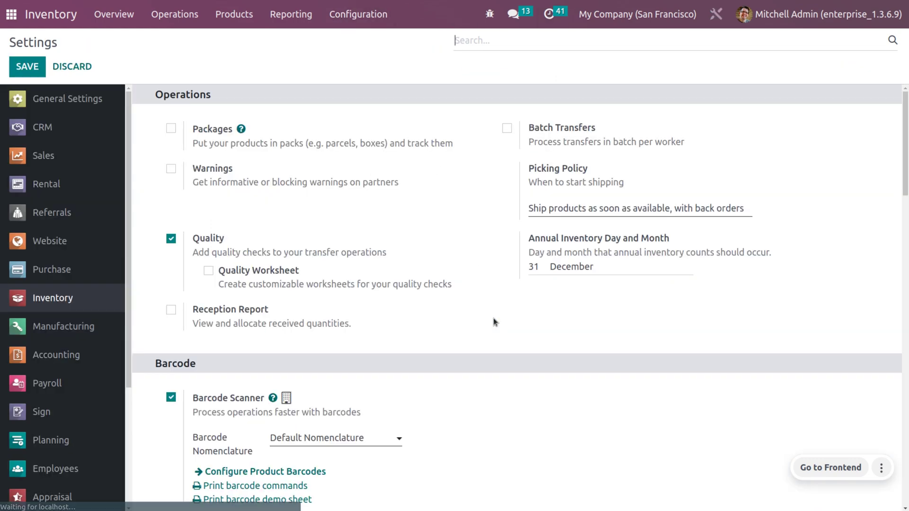
pyautogui.scroll(-10, 495, 323)
pyautogui.scroll(-8, 494, 323)
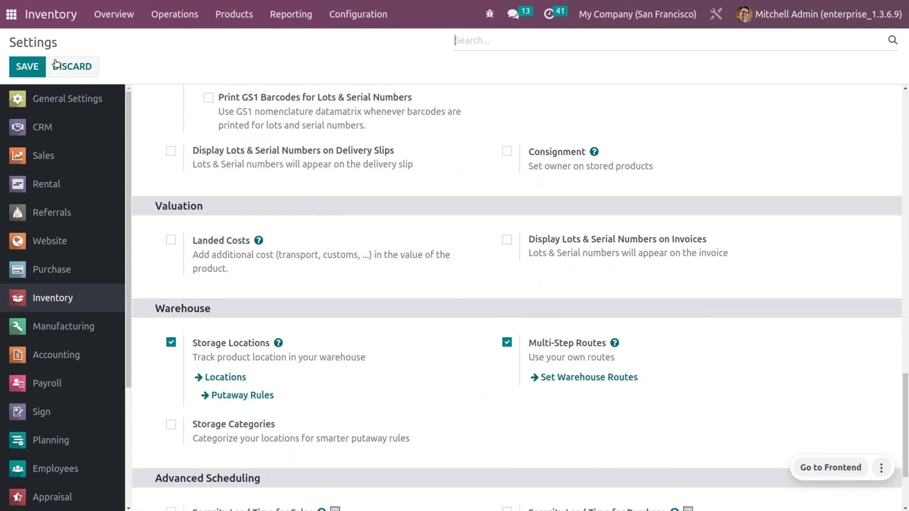
pyautogui.click(33, 65)
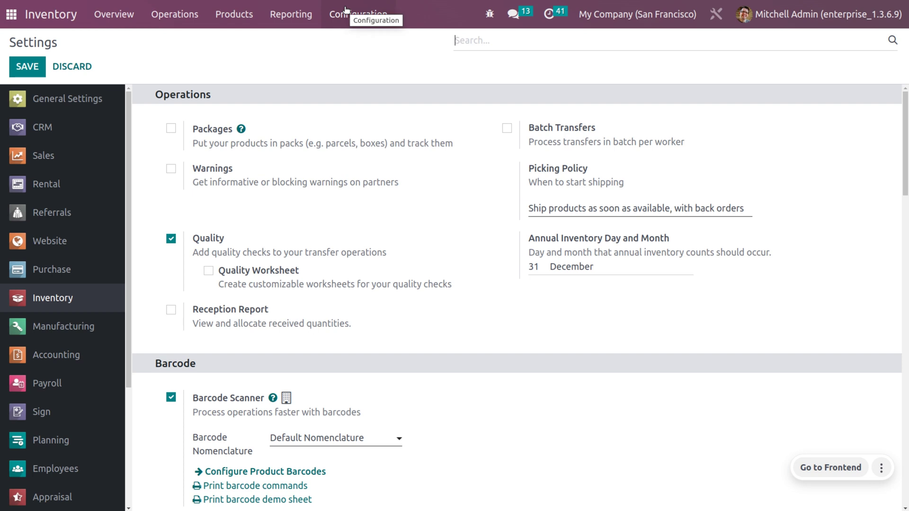
# - Open the YourCompany warehouse form to check its two-step receipts and two-step deliveries
pyautogui.click(346, 10)
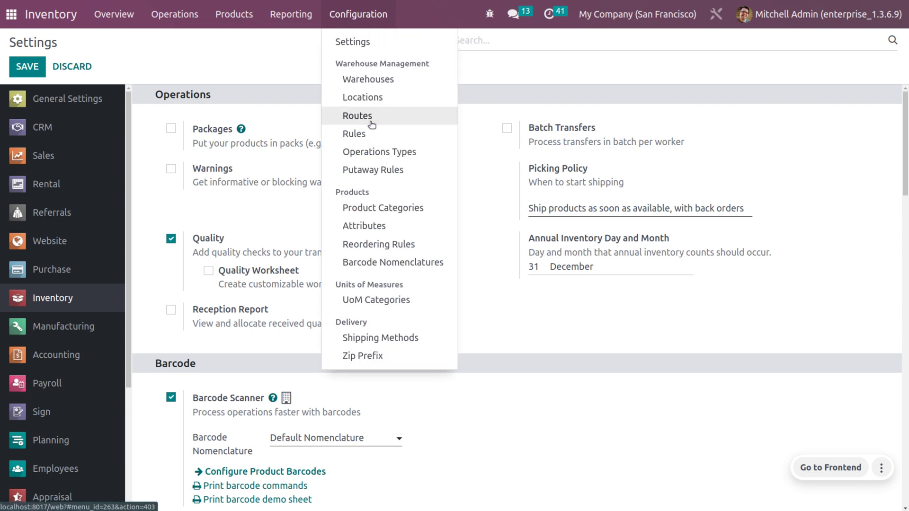
pyautogui.click(369, 81)
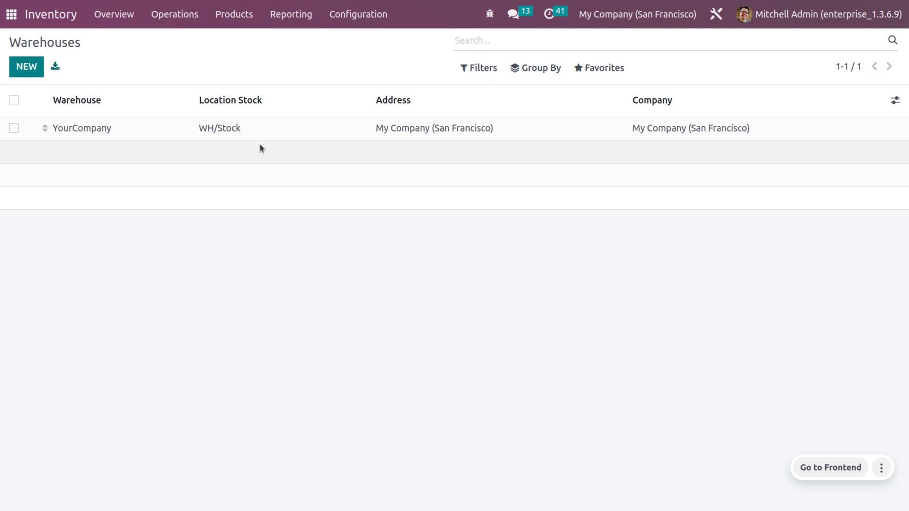
pyautogui.click(225, 134)
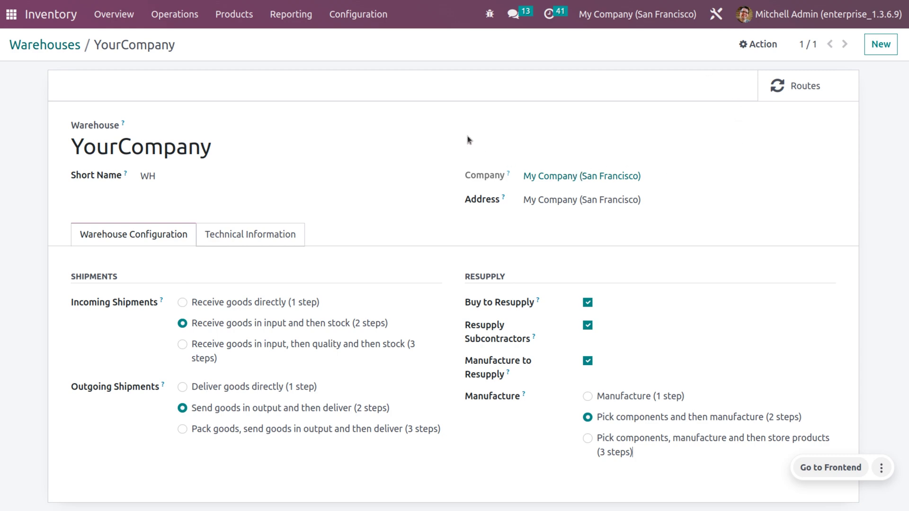
pyautogui.click(386, 10)
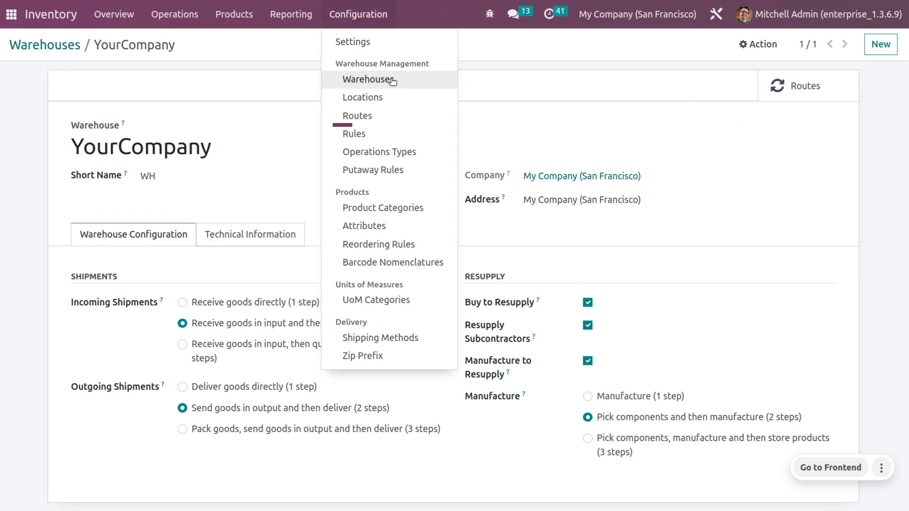
# - Open the YourCompany: Cross-Dock route from the Routes list
pyautogui.click(396, 117)
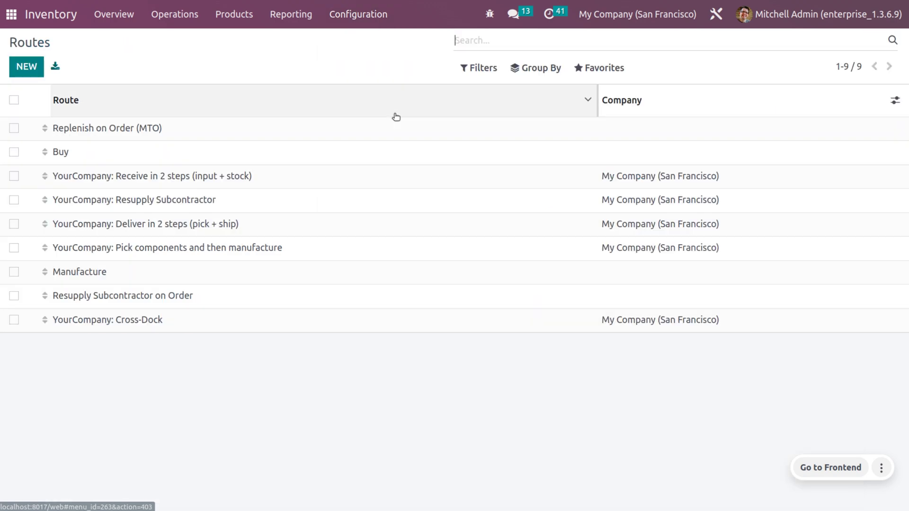
pyautogui.click(205, 332)
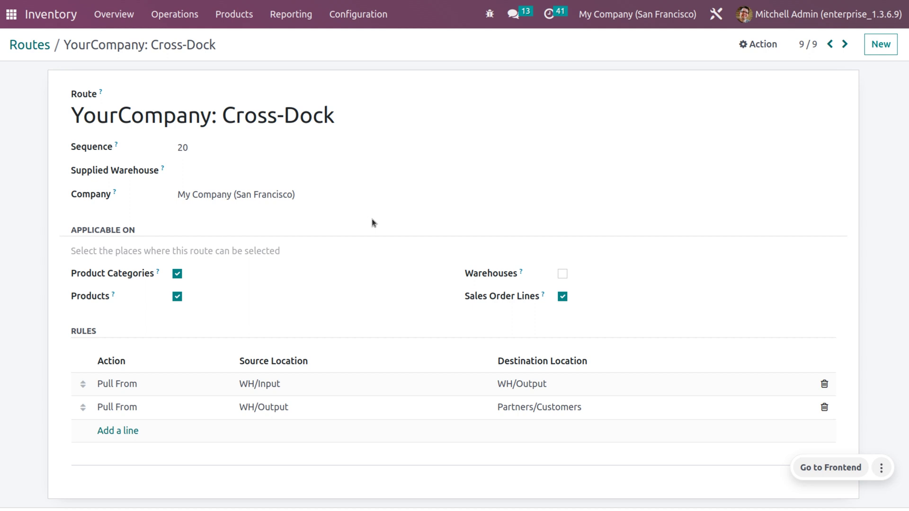
# - Review and save the WH/Input→WH/Output and WH/Output→Customers pull rules, then save the route
pyautogui.click(308, 392)
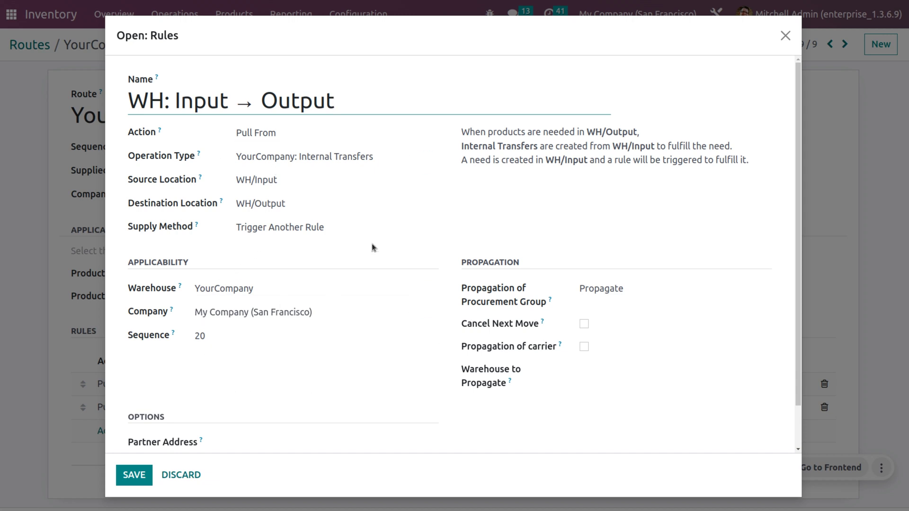
pyautogui.click(144, 481)
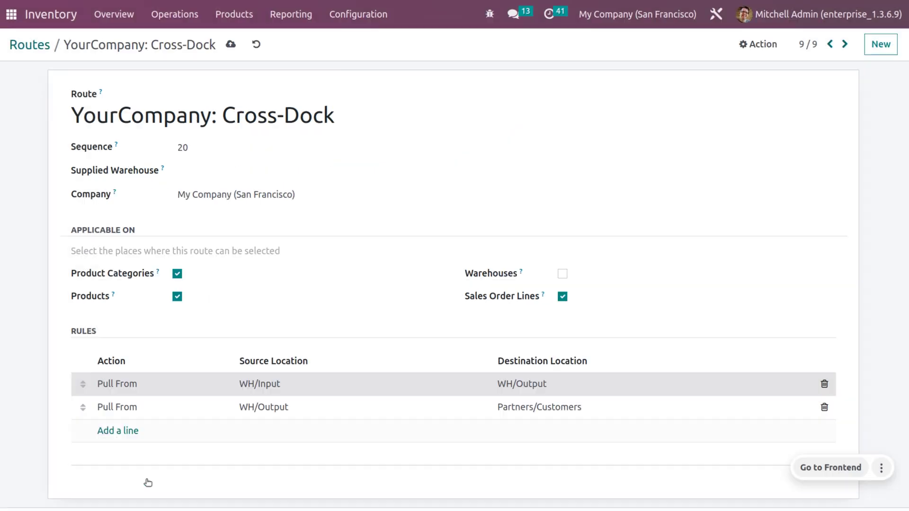
pyautogui.click(216, 410)
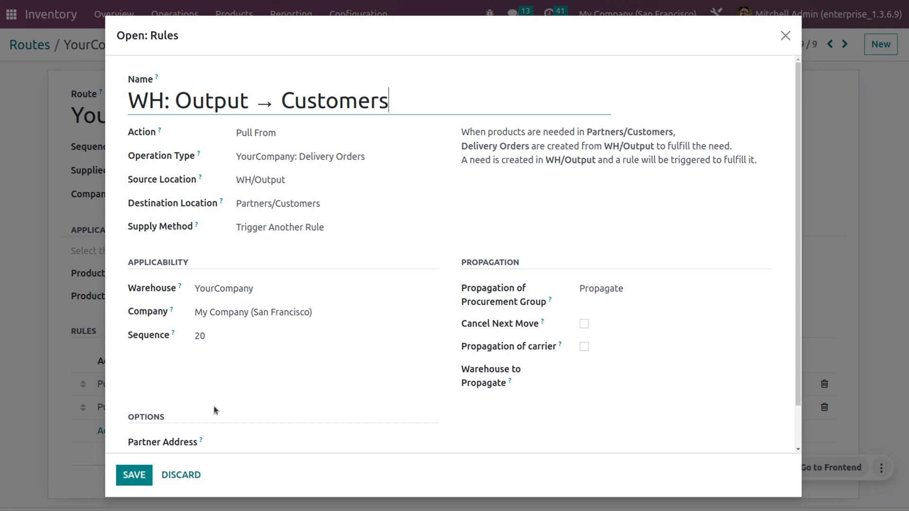
pyautogui.click(138, 476)
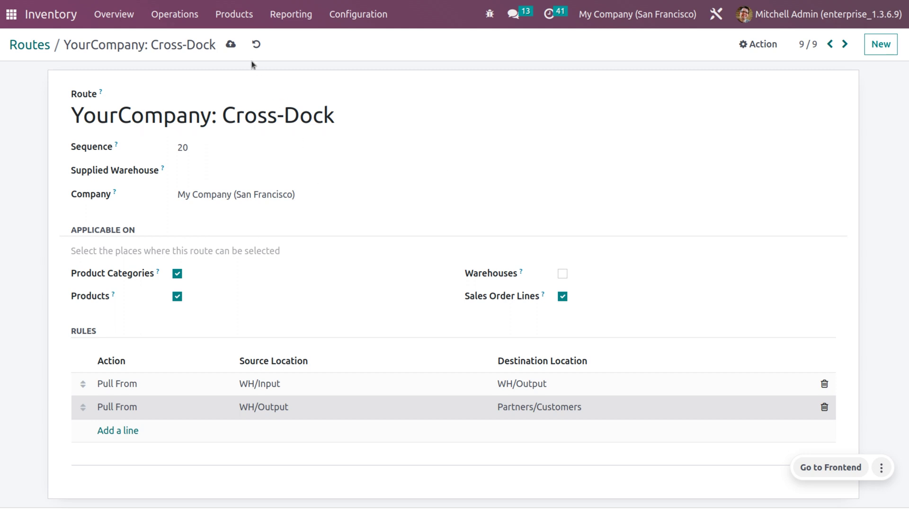
pyautogui.click(230, 45)
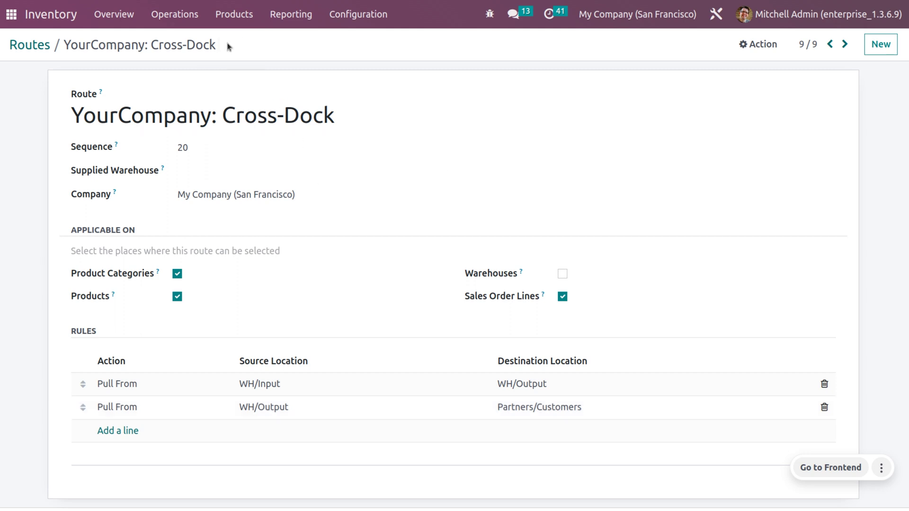
# - Check RODE Microphones' purchase vendor and its Buy and YourCompany: Cross-Dock routes
pyautogui.click(226, 18)
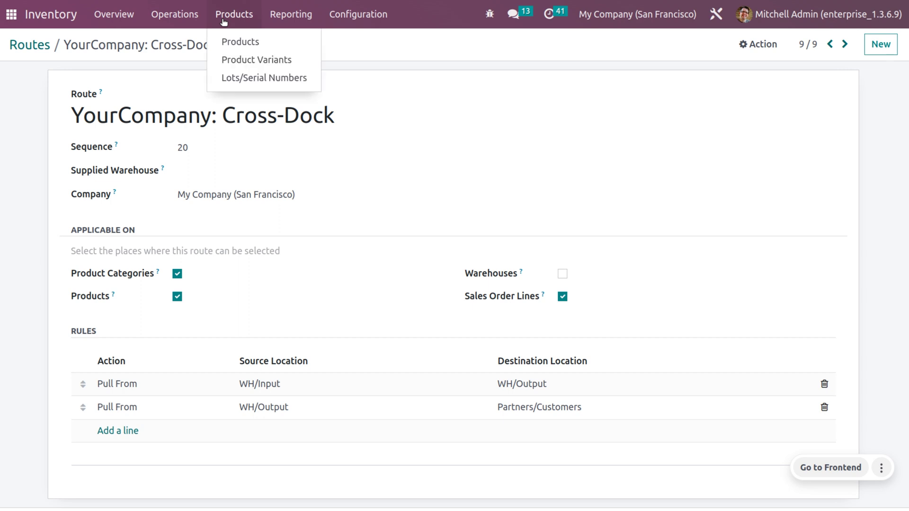
pyautogui.click(233, 43)
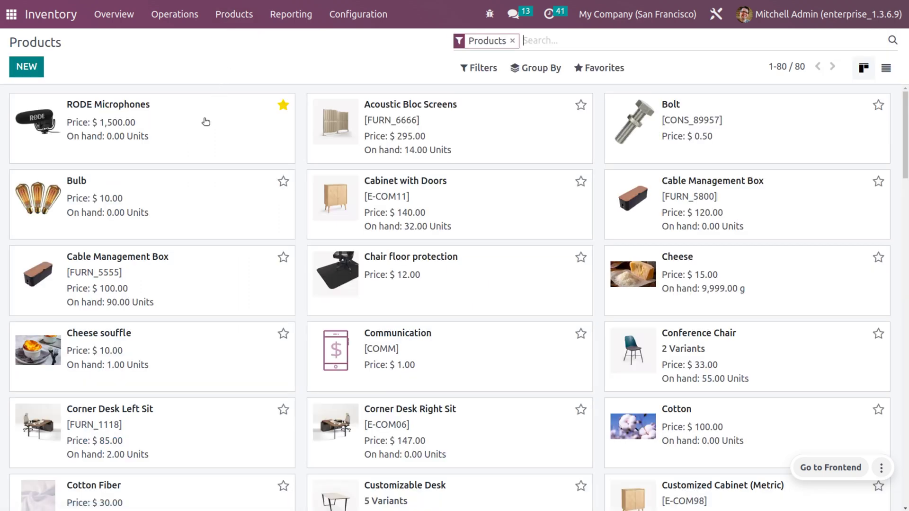
pyautogui.click(206, 122)
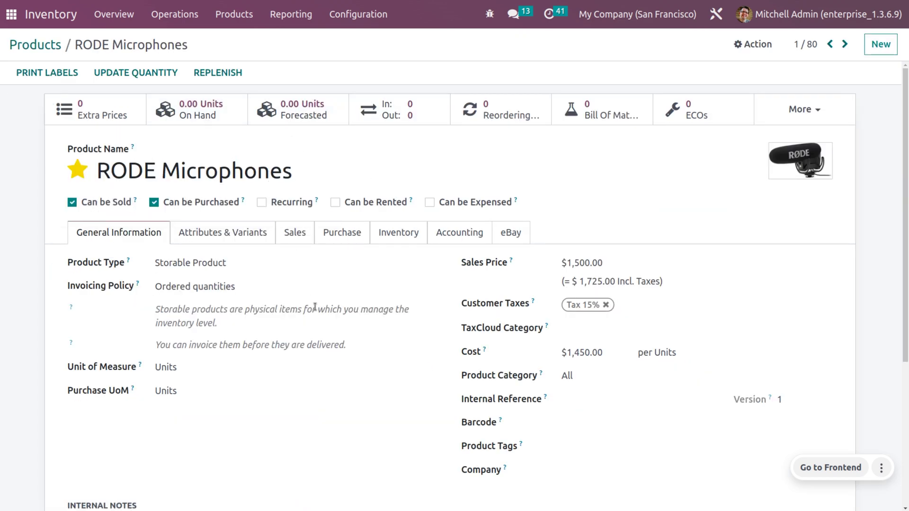
pyautogui.click(336, 243)
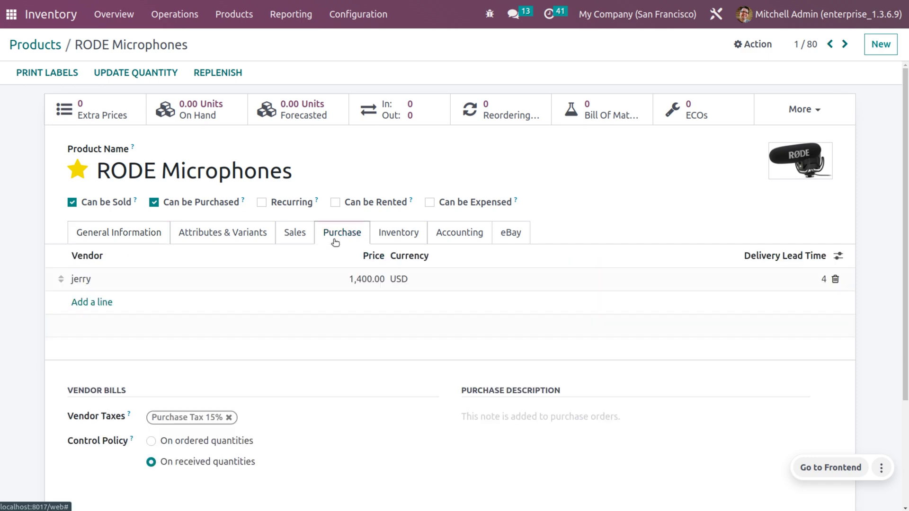
pyautogui.click(396, 226)
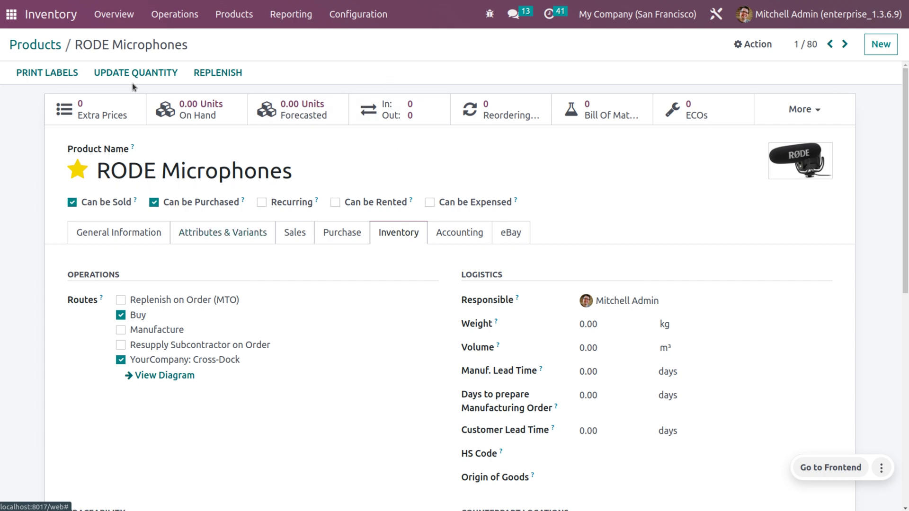
pyautogui.click(12, 21)
# - Start a new Sales quotation and choose its customer
pyautogui.write('sa')
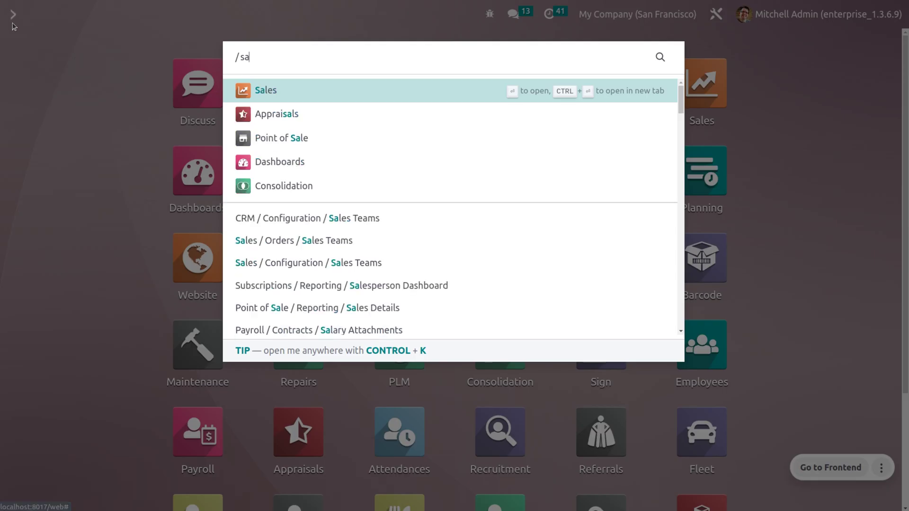
pyautogui.press('Return')
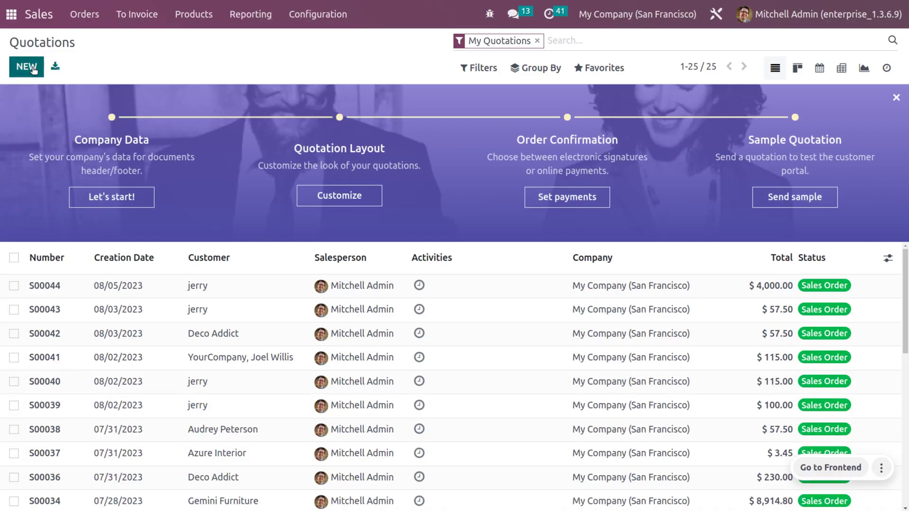
pyautogui.click(26, 67)
pyautogui.click(218, 185)
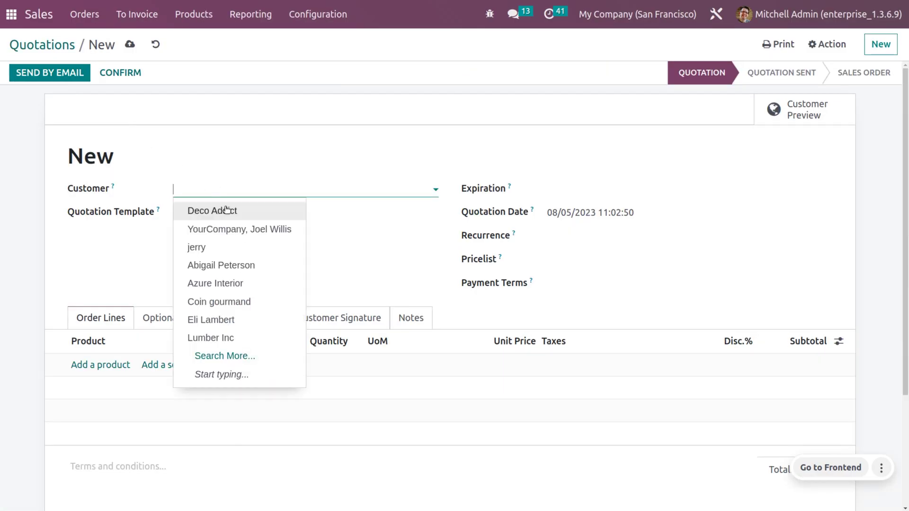
pyautogui.click(253, 319)
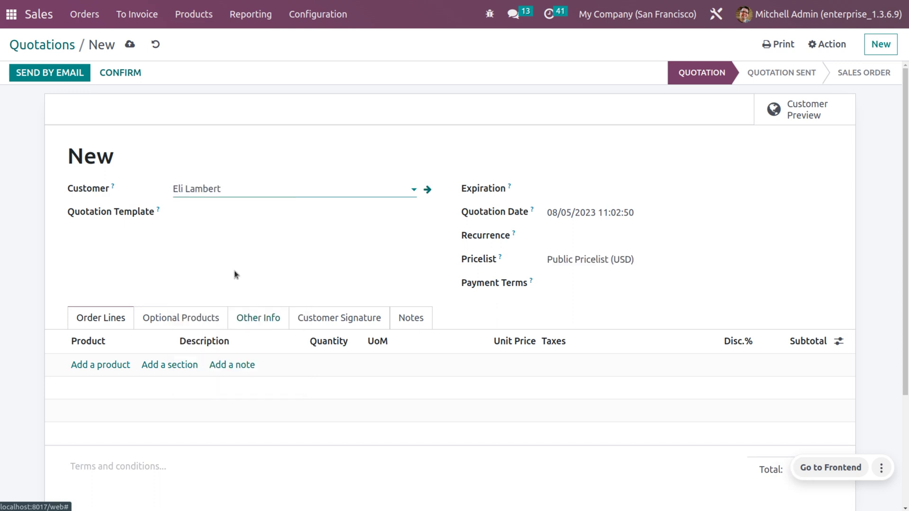
# - Add one RODE Microphones at 1,500.00, save quotation S00045 and confirm it
pyautogui.click(120, 363)
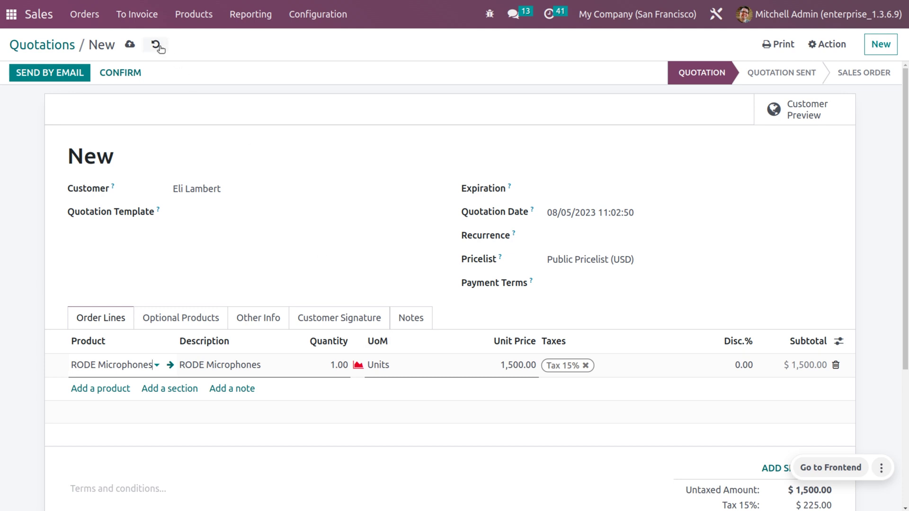
pyautogui.click(135, 46)
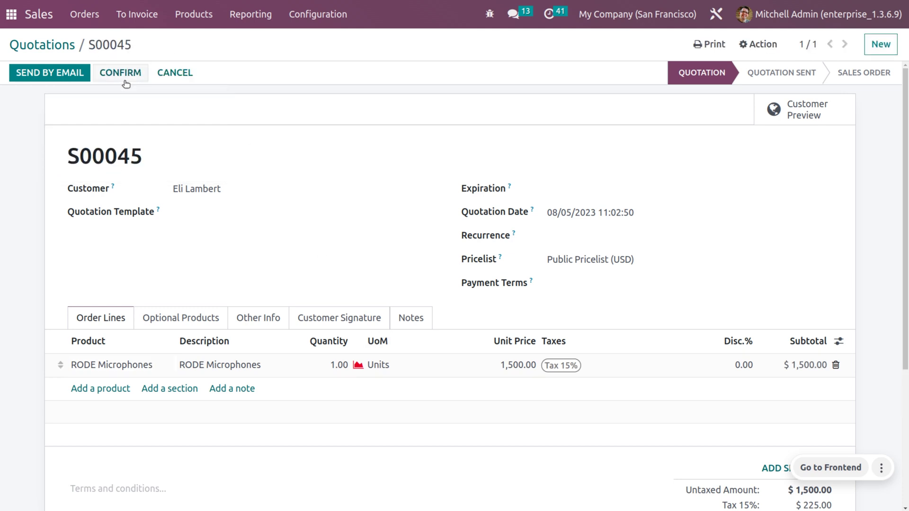
pyautogui.click(125, 83)
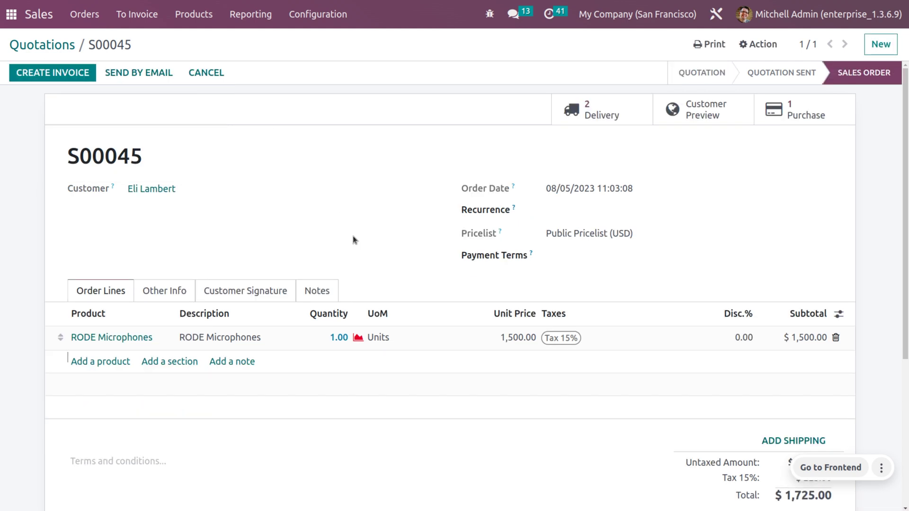
# - Check S00045's two delivery transfers, then return to the sales order
pyautogui.click(601, 116)
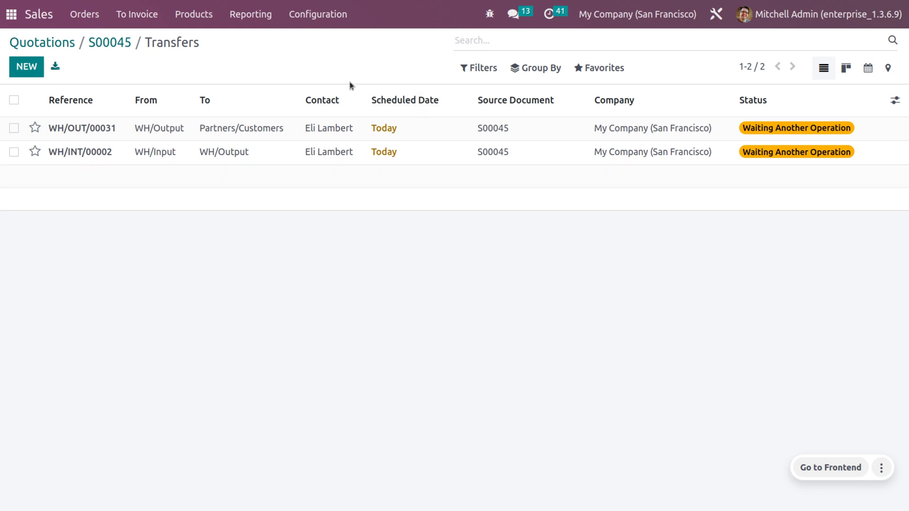
pyautogui.click(95, 41)
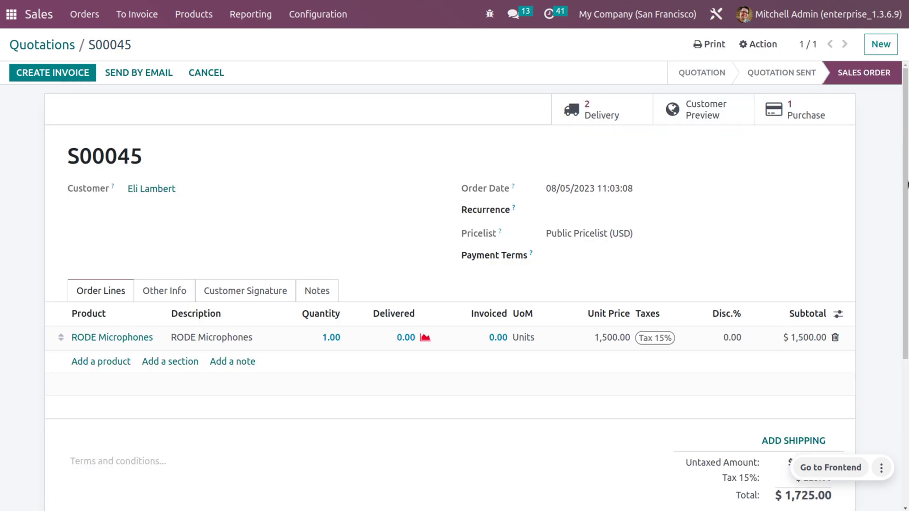
# - Confirm linked purchase order P00023, open its receipt, then return to S00045
pyautogui.click(805, 127)
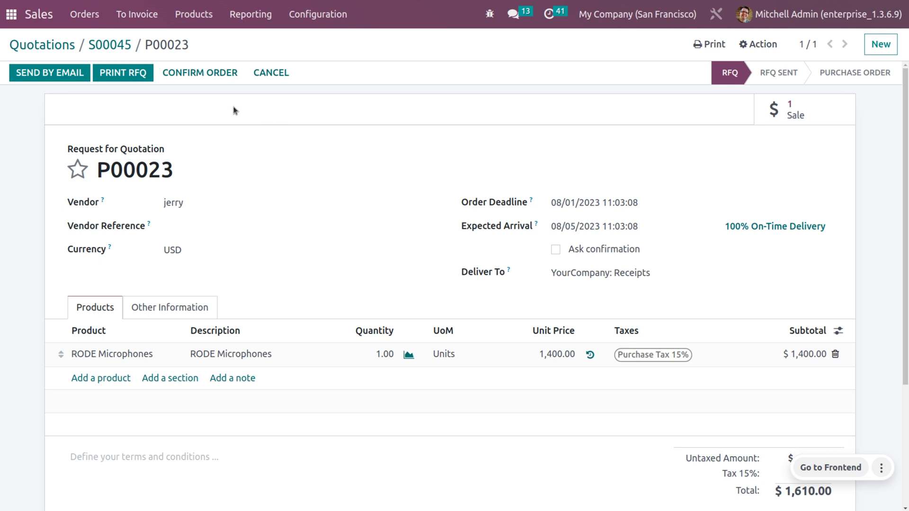
pyautogui.click(203, 76)
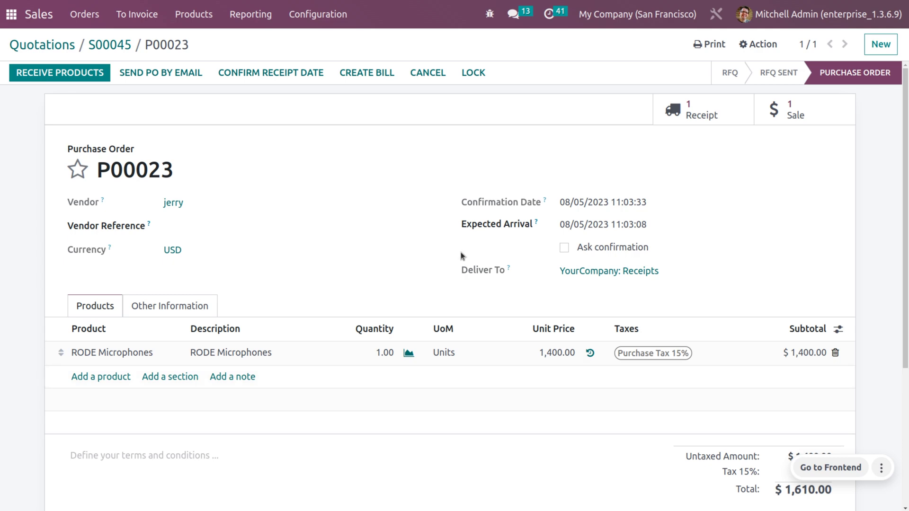
pyautogui.click(90, 73)
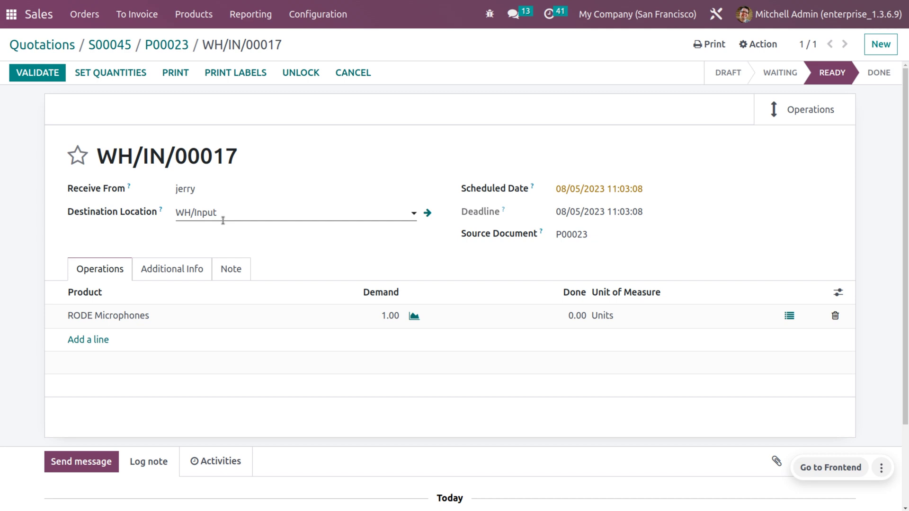
pyautogui.click(108, 46)
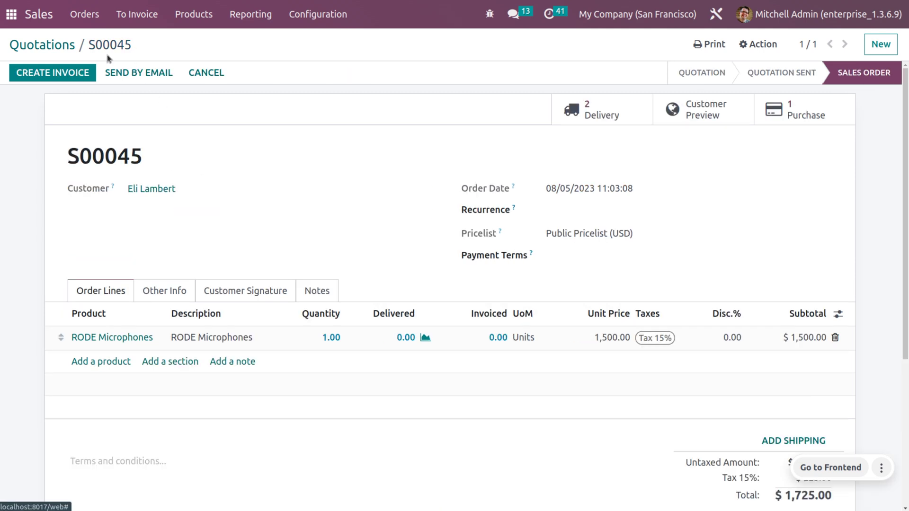
# - Validate receipt WH/IN/00017 for all quantities and check its $1,450.00 stock valuation
pyautogui.click(758, 107)
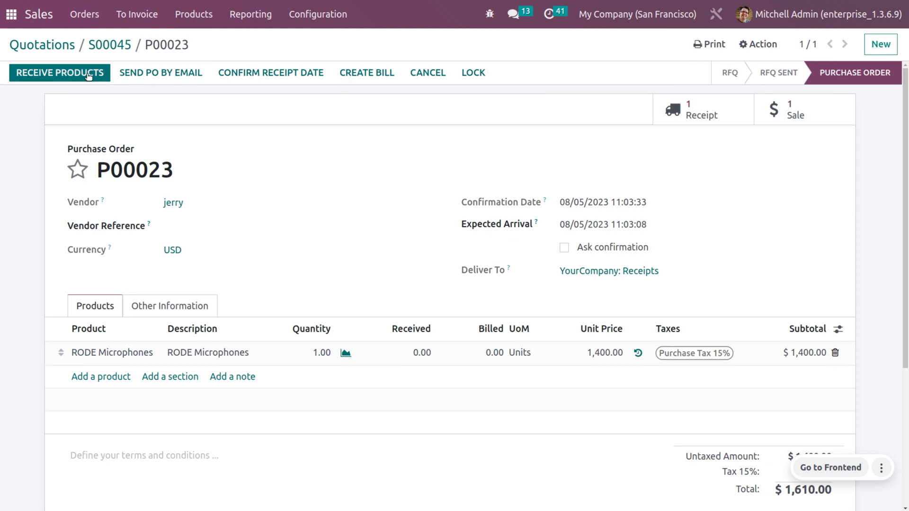
pyautogui.click(87, 75)
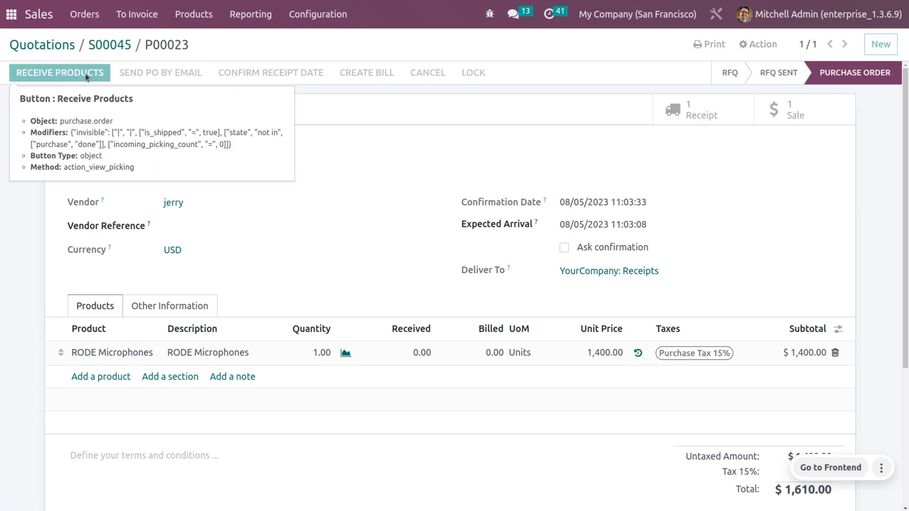
pyautogui.click(26, 75)
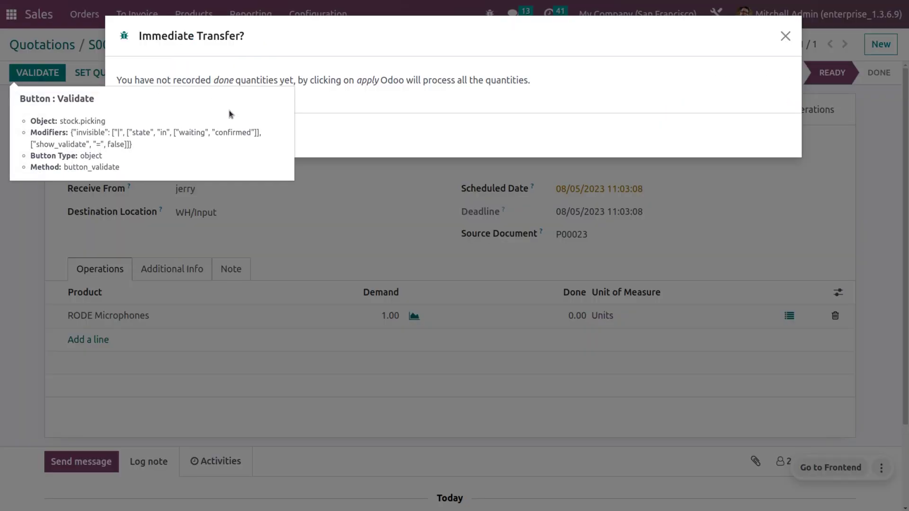
pyautogui.click(143, 135)
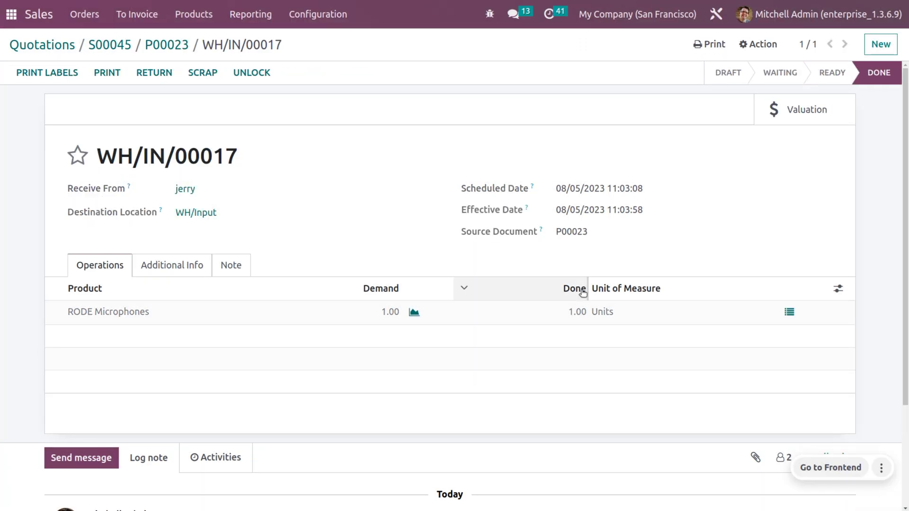
pyautogui.click(800, 115)
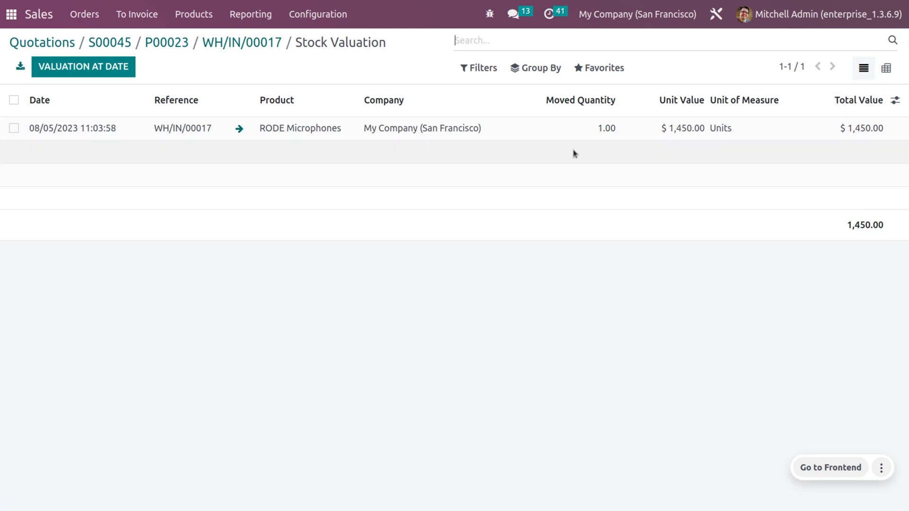
# - Set quantities and validate internal transfer WH/INT/00002 from WH/Input to WH/Output, then return to S00045
pyautogui.click(171, 50)
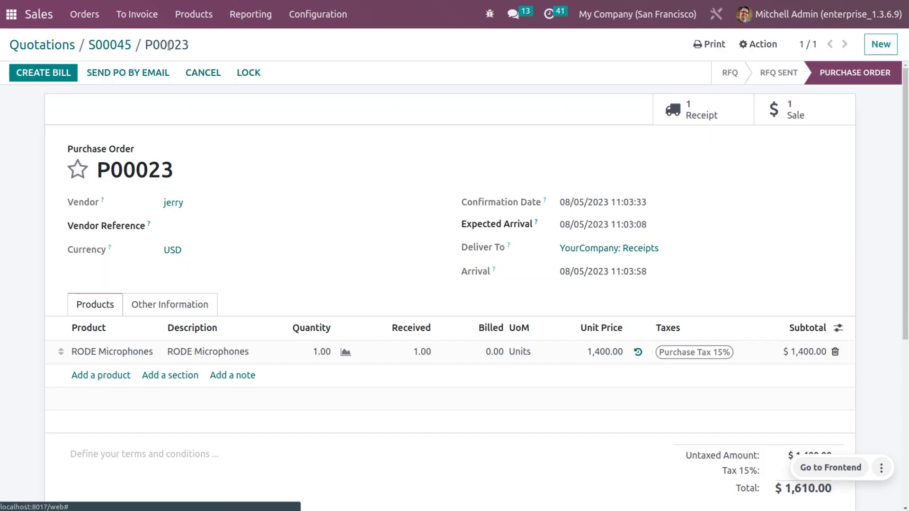
pyautogui.click(108, 45)
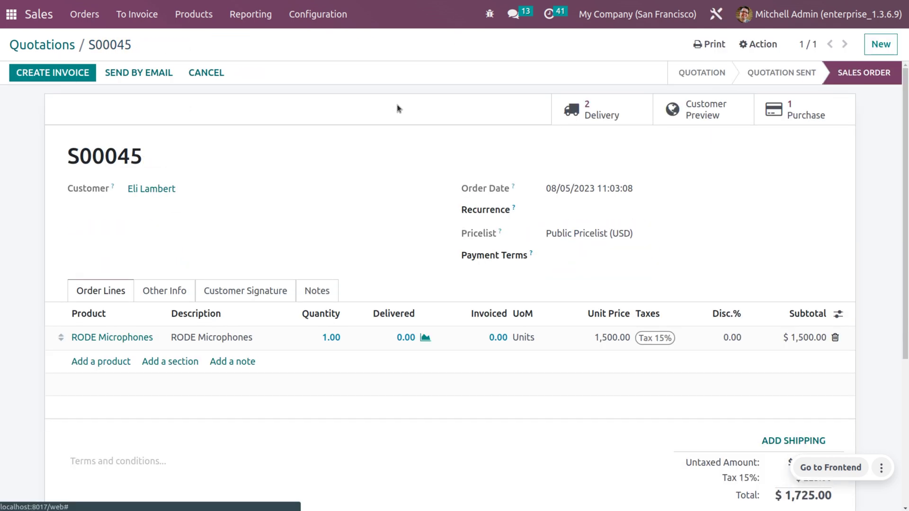
pyautogui.click(630, 121)
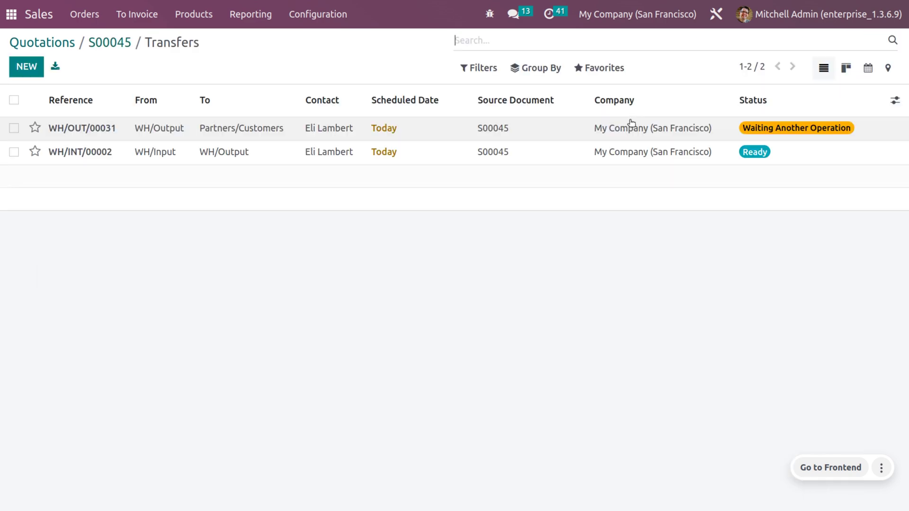
pyautogui.click(609, 160)
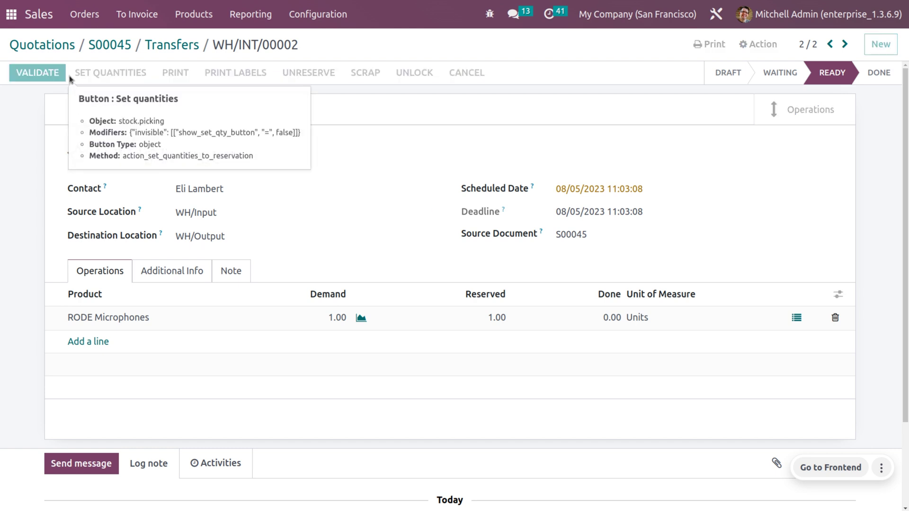
pyautogui.click(112, 72)
pyautogui.click(31, 75)
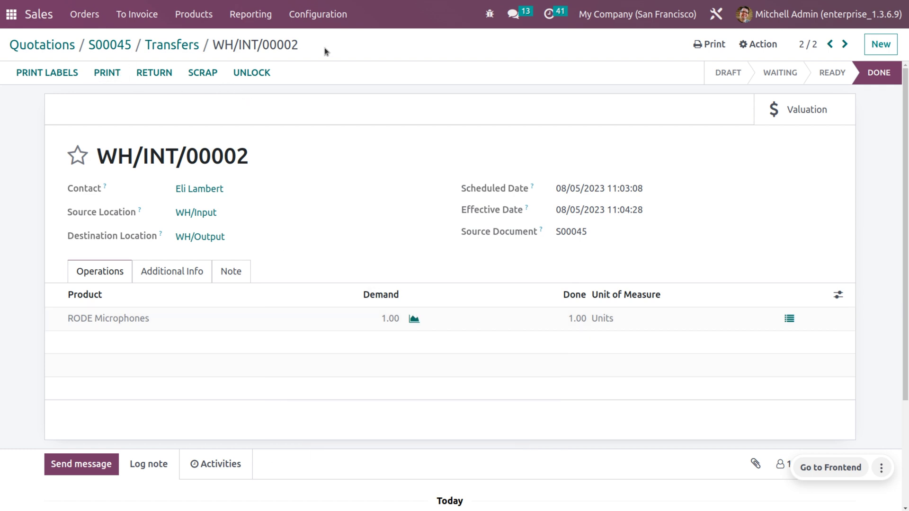
pyautogui.click(113, 45)
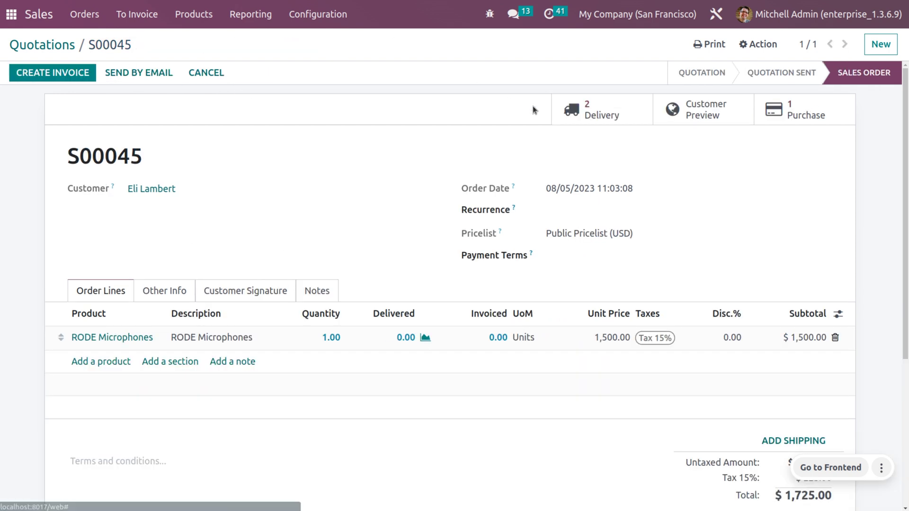
# - Open delivery WH/OUT/00031 from S00045's transfers, showing 1.00 RODE Microphones reserved
pyautogui.click(609, 122)
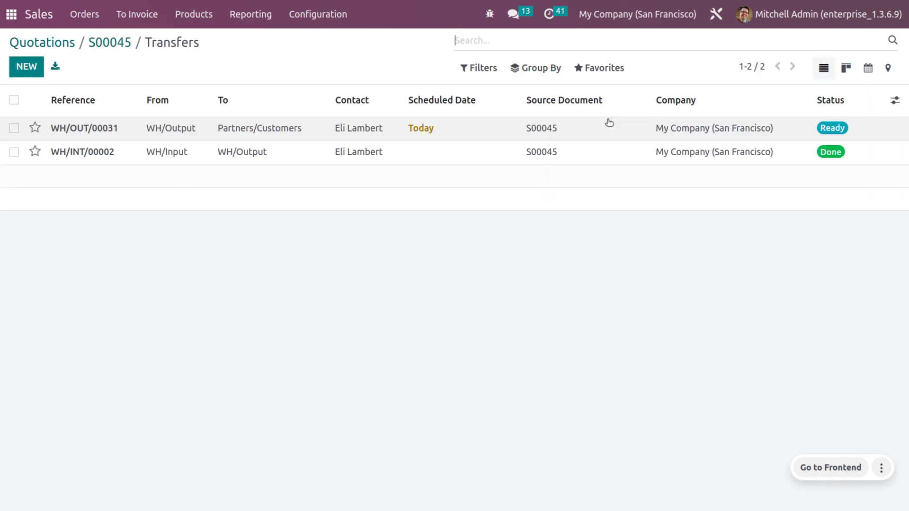
pyautogui.click(290, 129)
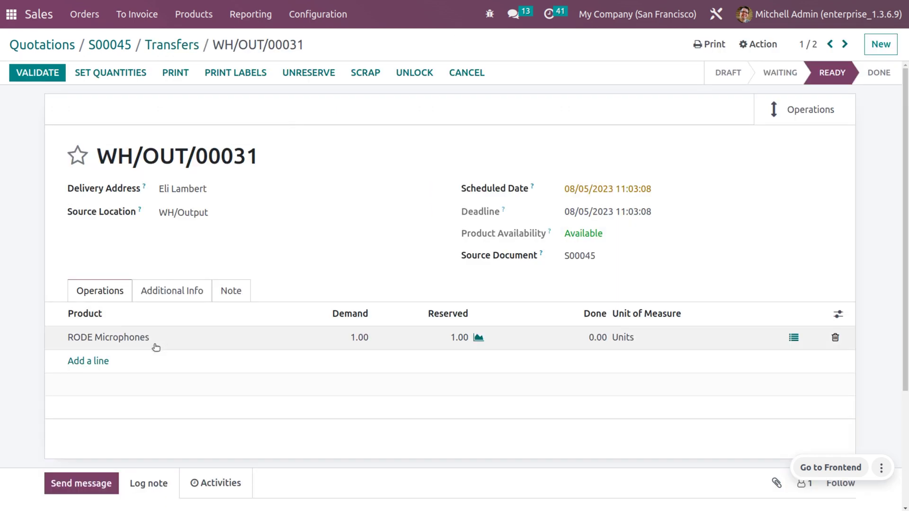